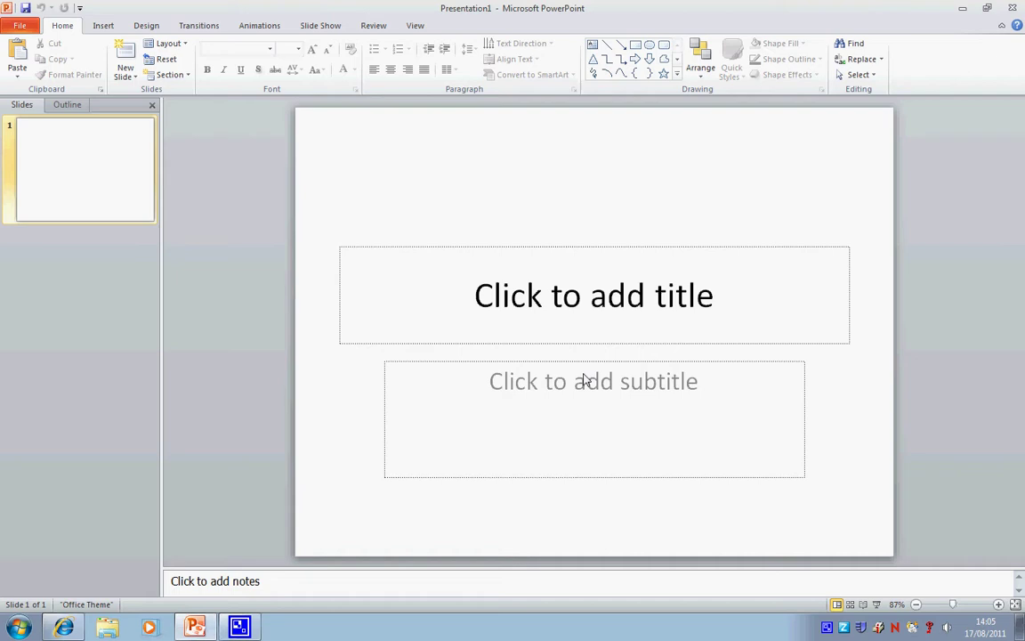
left_click(63, 627)
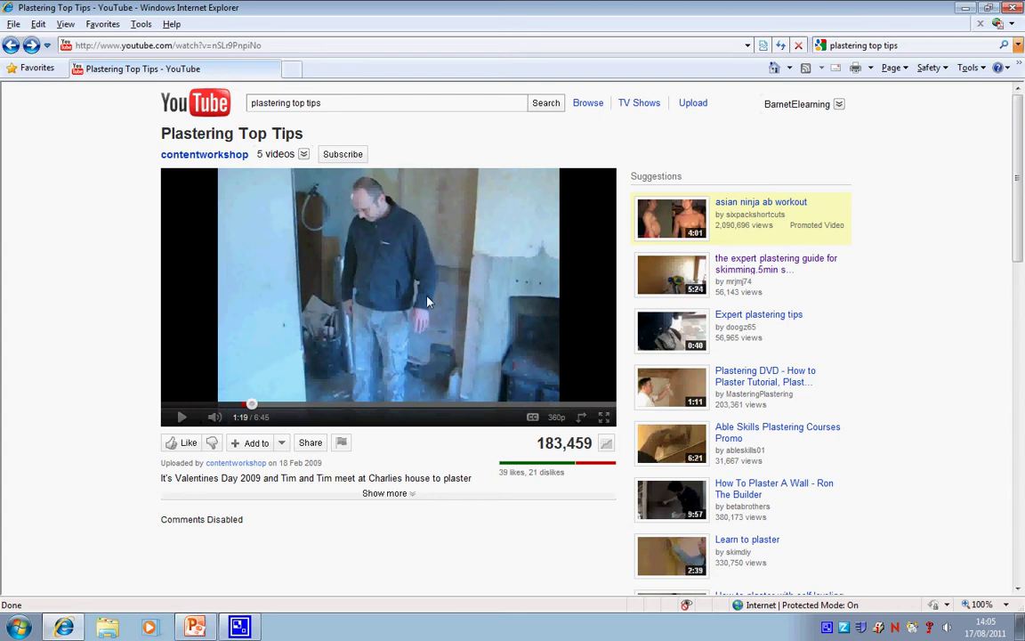
left_click(311, 444)
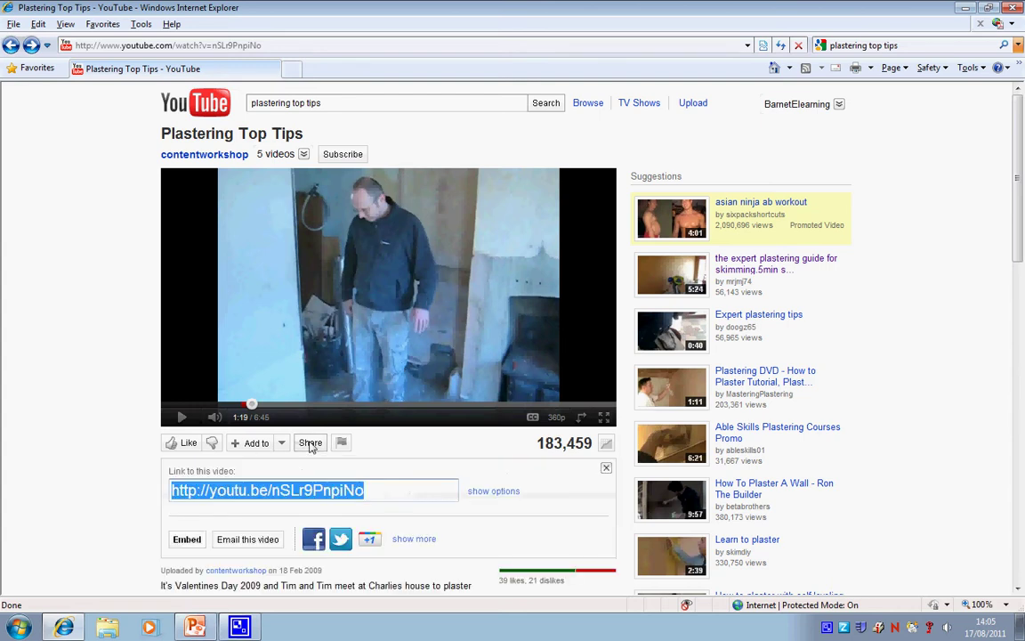
right_click(339, 493)
left_click(372, 402)
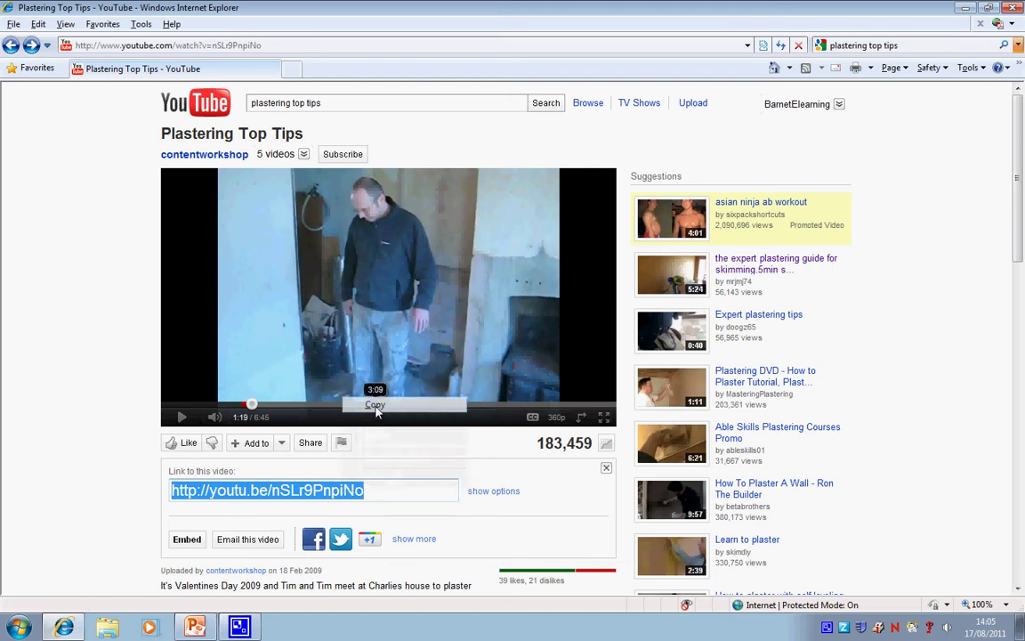
left_click(196, 627)
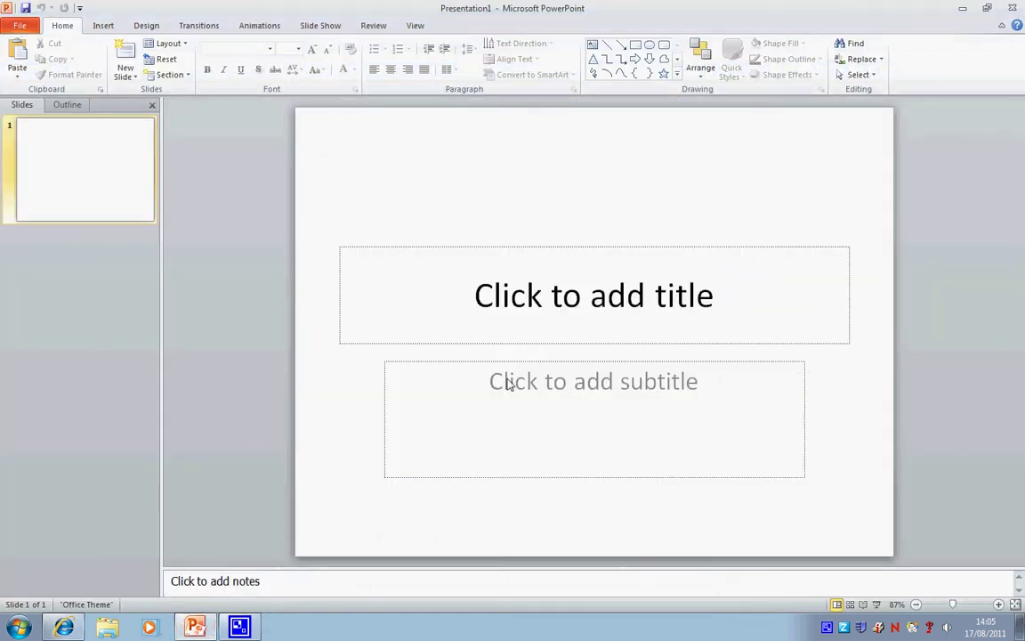
left_click(537, 384)
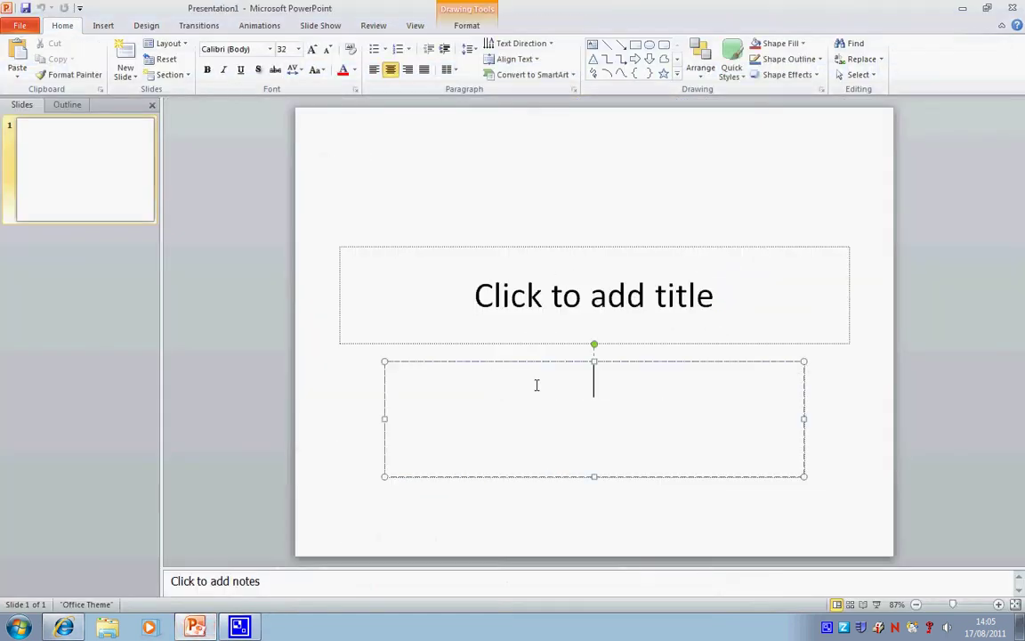
left_click(102, 27)
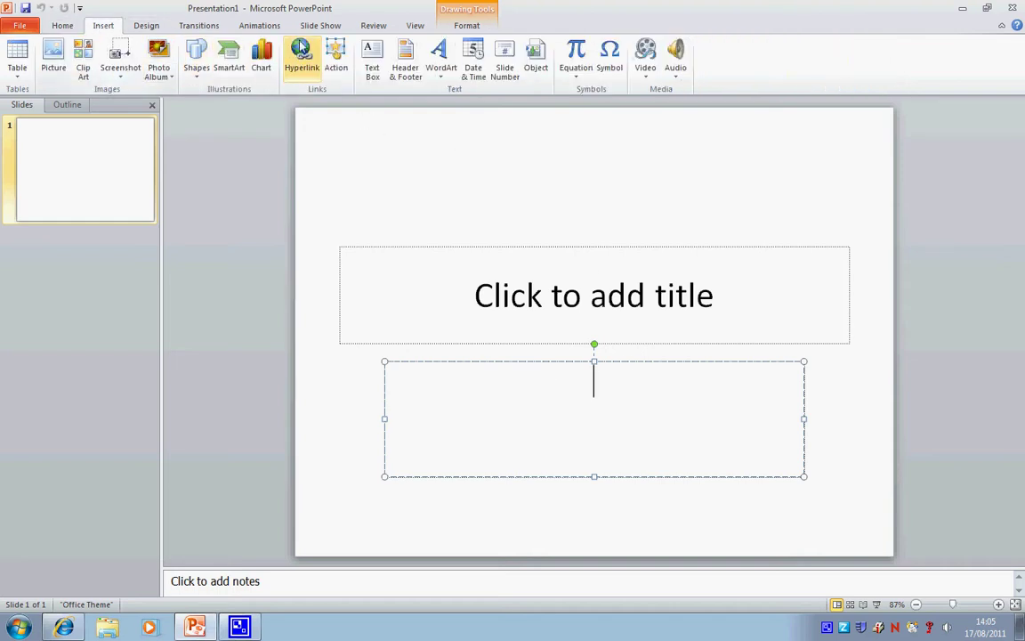
left_click(301, 59)
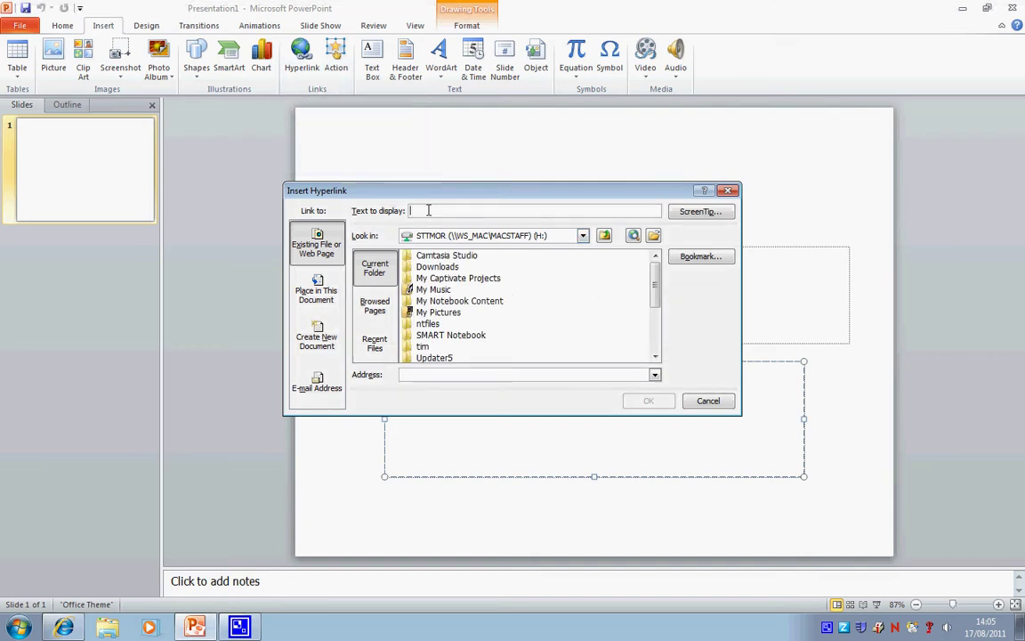
key("ctrl+v")
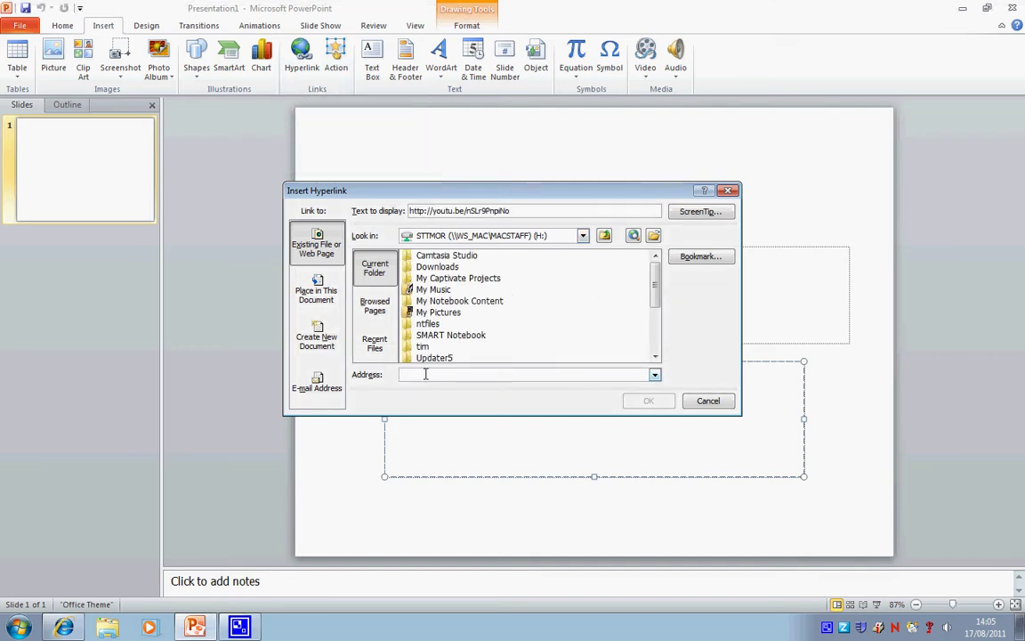
key("ctrl+v")
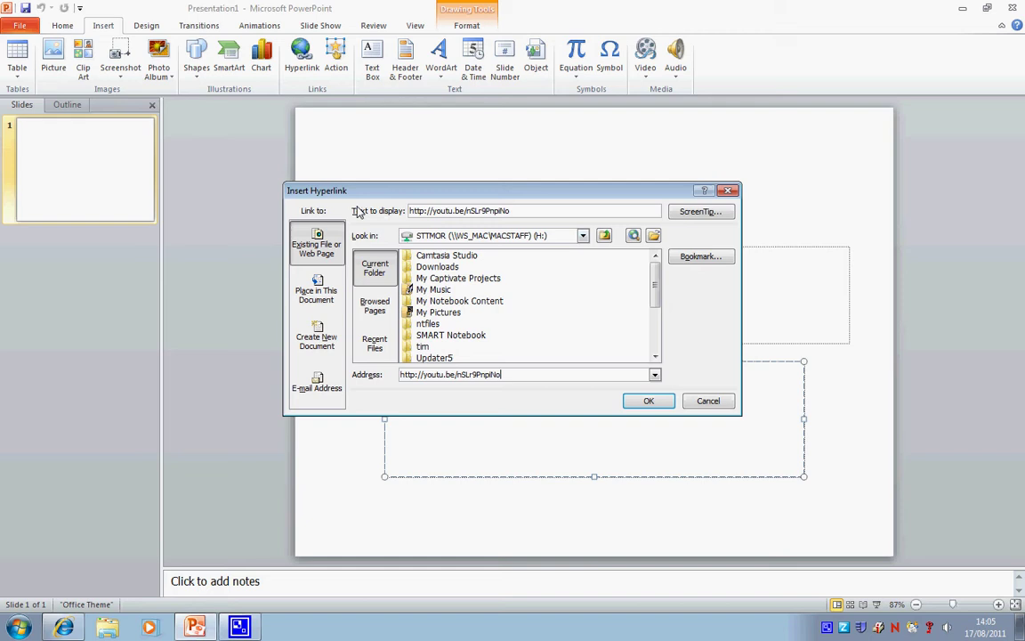
left_click(651, 400)
left_click(836, 376)
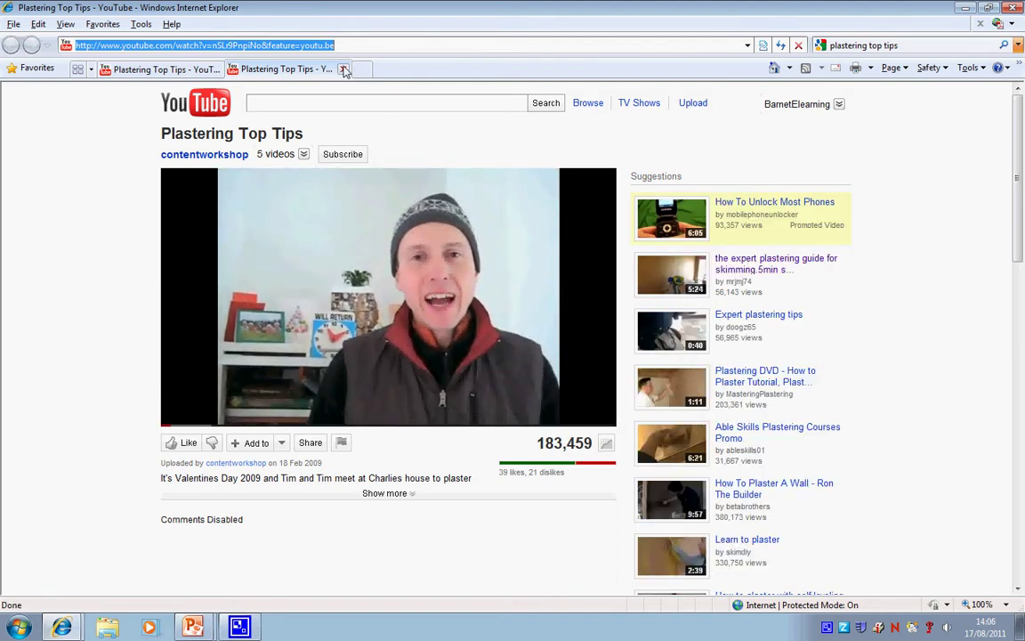
Step: Close the extra YouTube tab opened by the slide's link
left_click(344, 70)
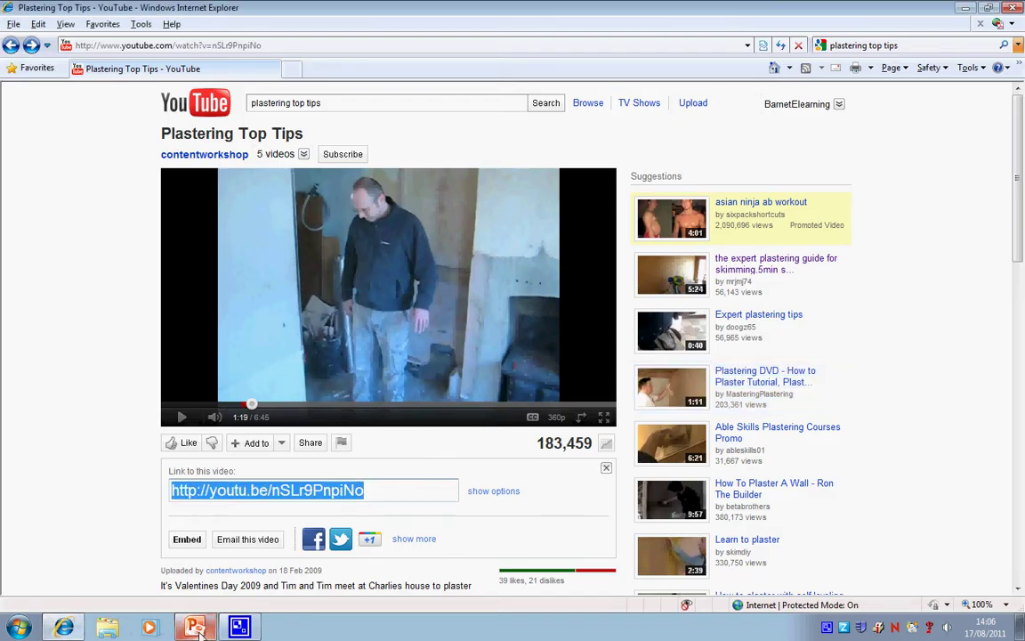
Step: Change the hyperlink's display text to 'Plastering video from YouTube', keeping the video address
left_click(178, 569)
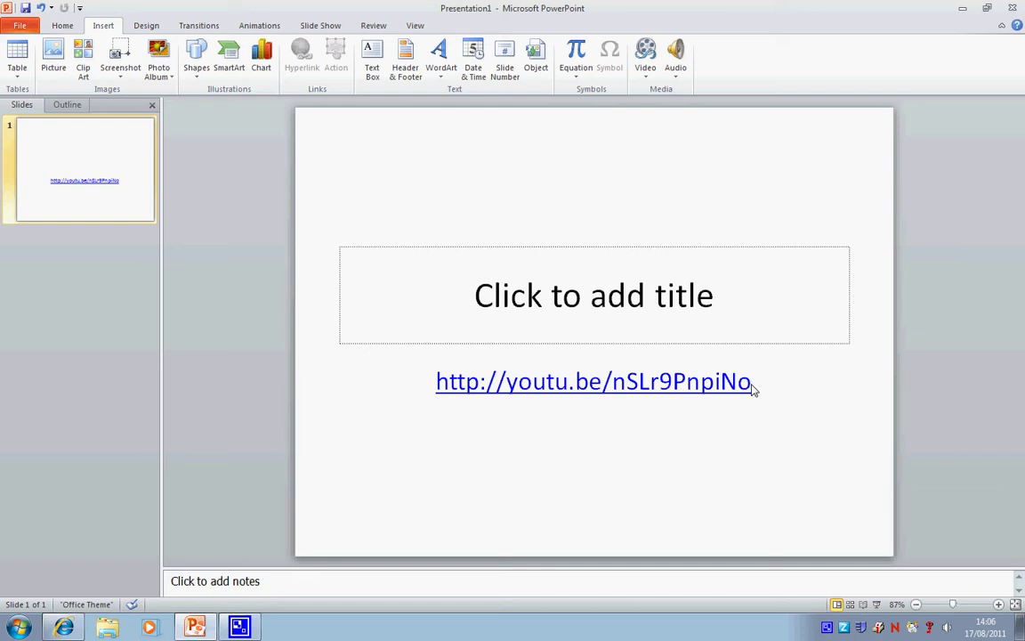
left_click_drag(752, 389, 434, 383)
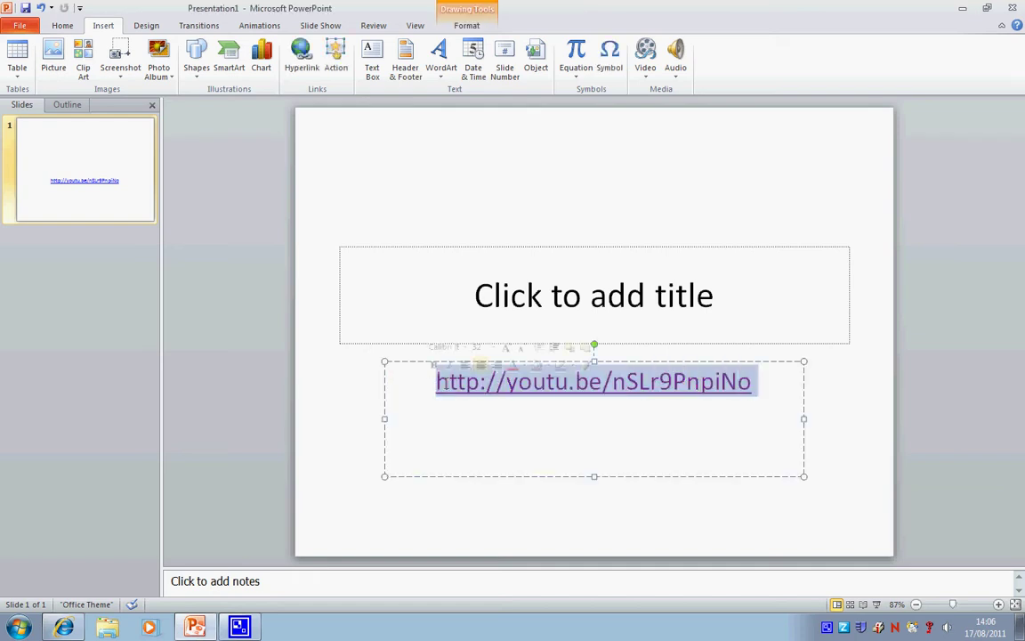
left_click(301, 55)
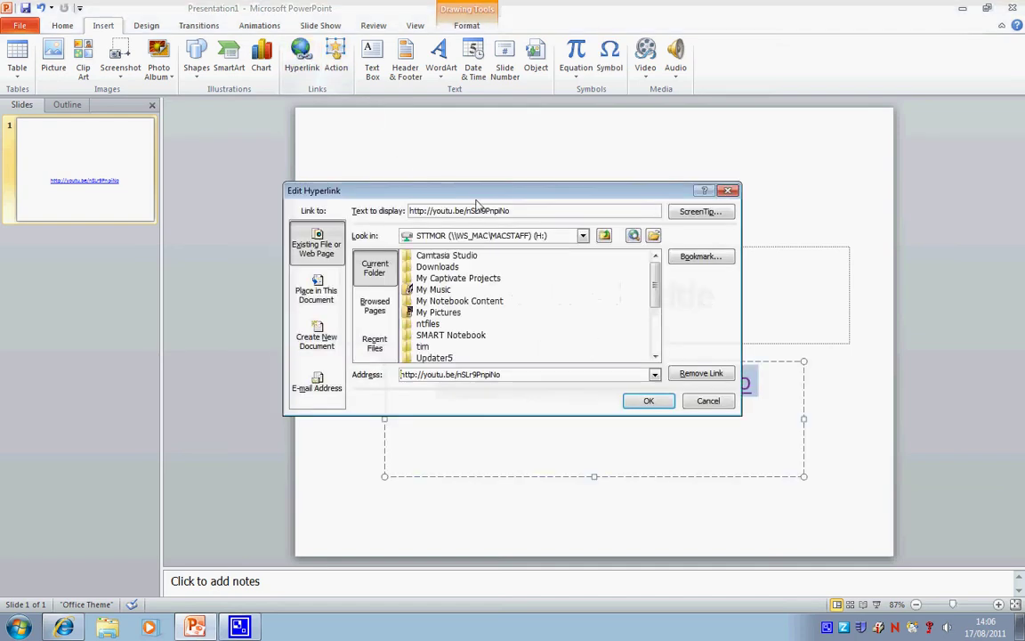
left_click_drag(519, 210, 401, 205)
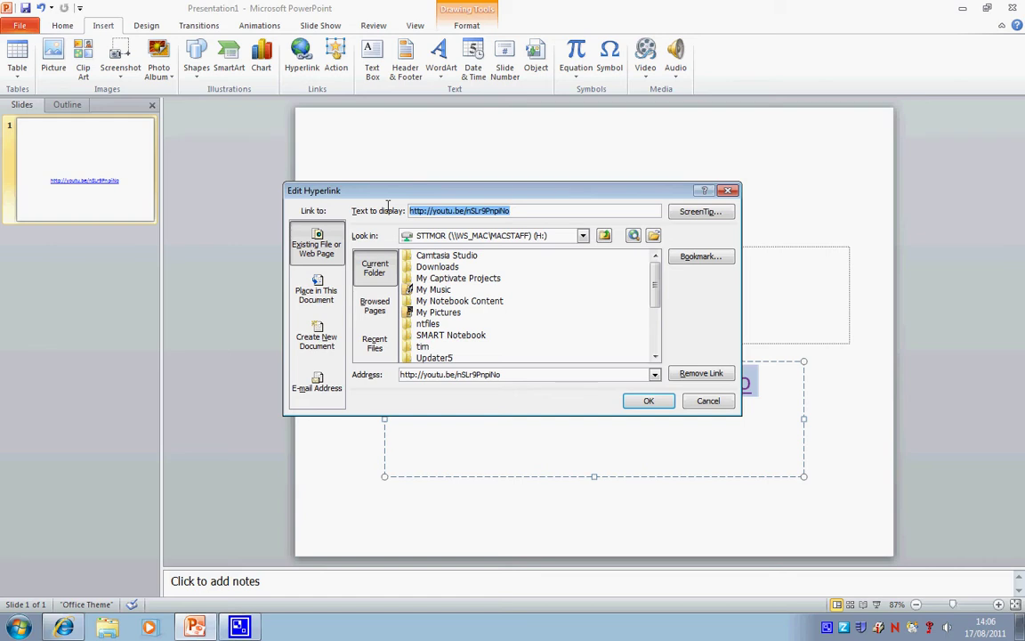
type("Plastering video from YouTube")
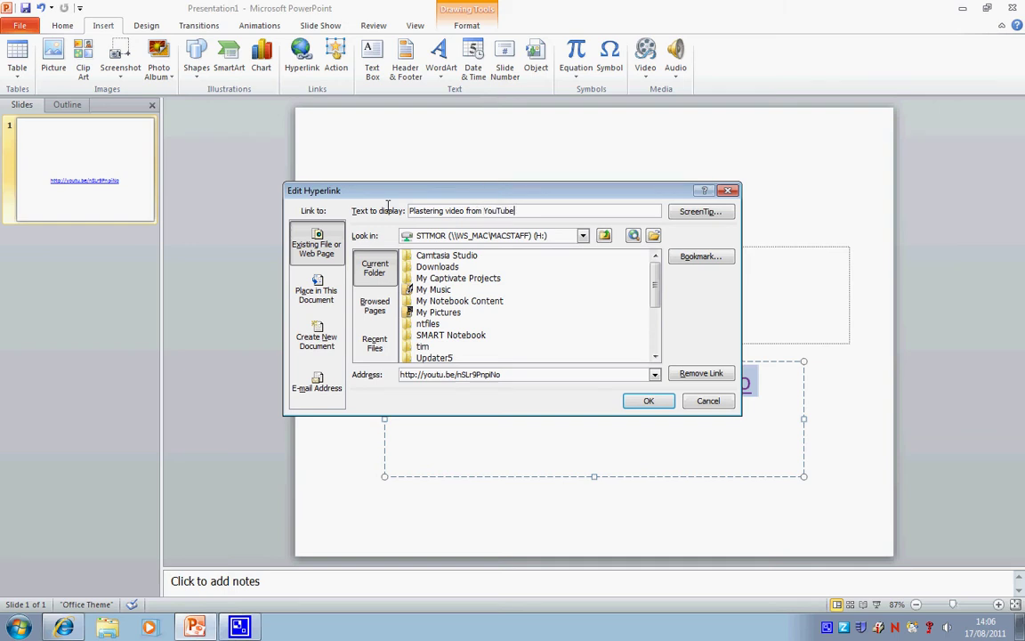
left_click(659, 400)
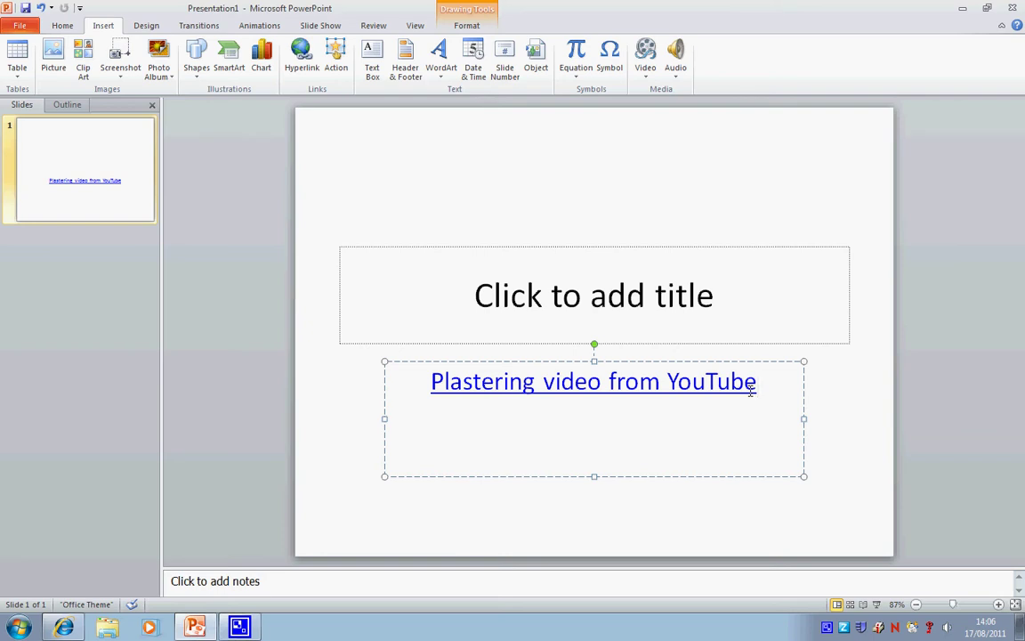
left_click(19, 627)
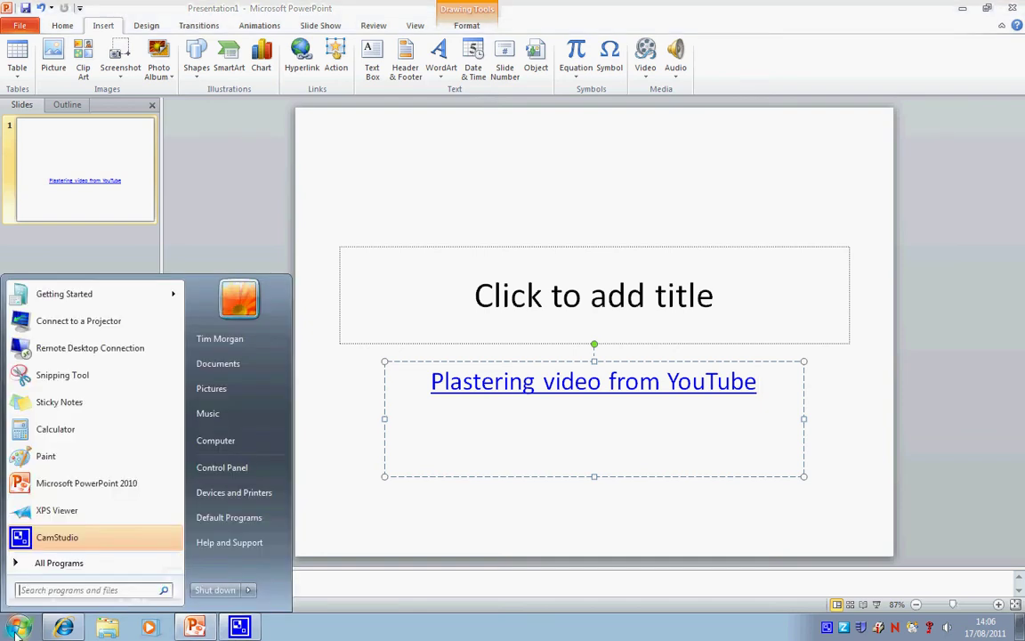
left_click(62, 375)
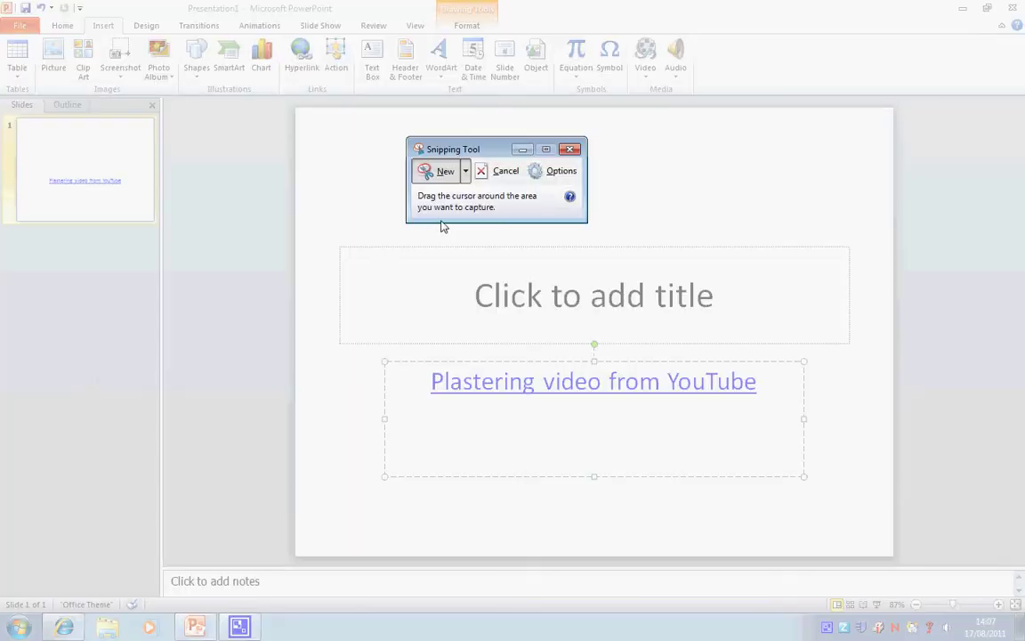
left_click(572, 150)
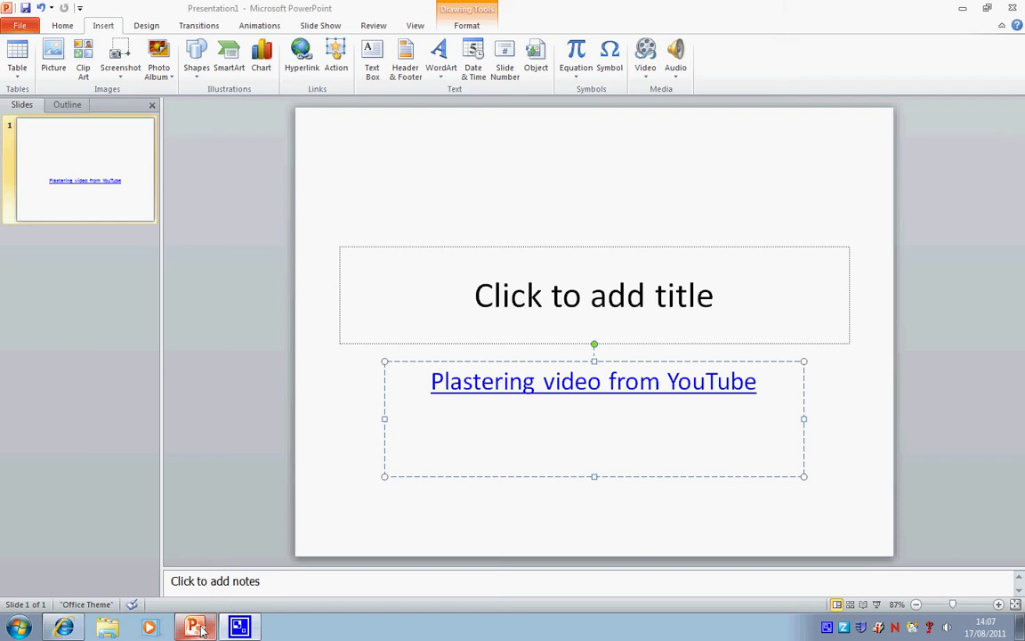
Step: Snip the paused plastering video frame with Snipping Tool
left_click(75, 616)
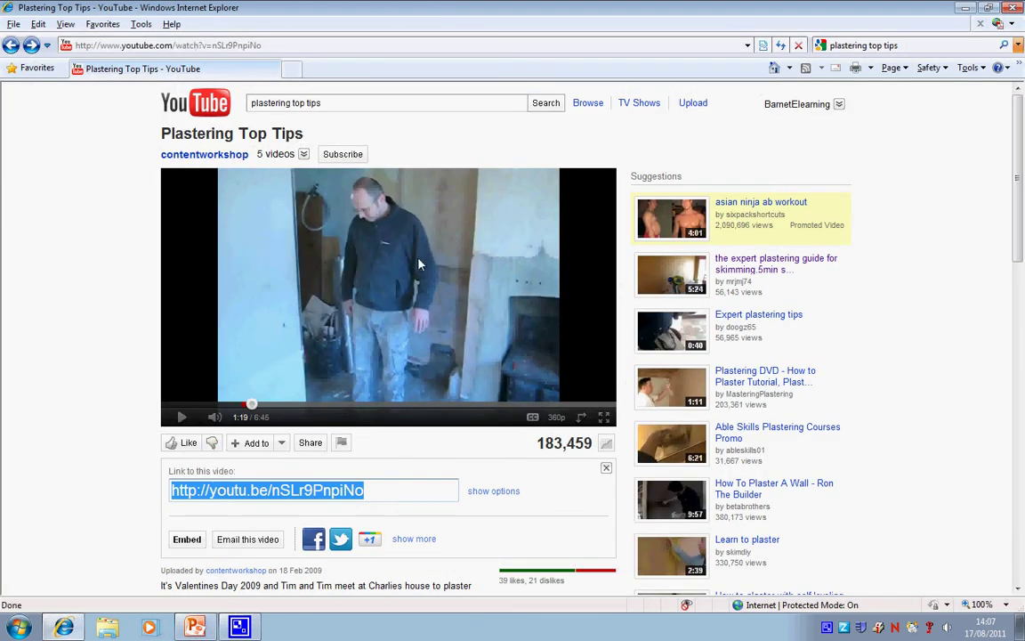
left_click(19, 628)
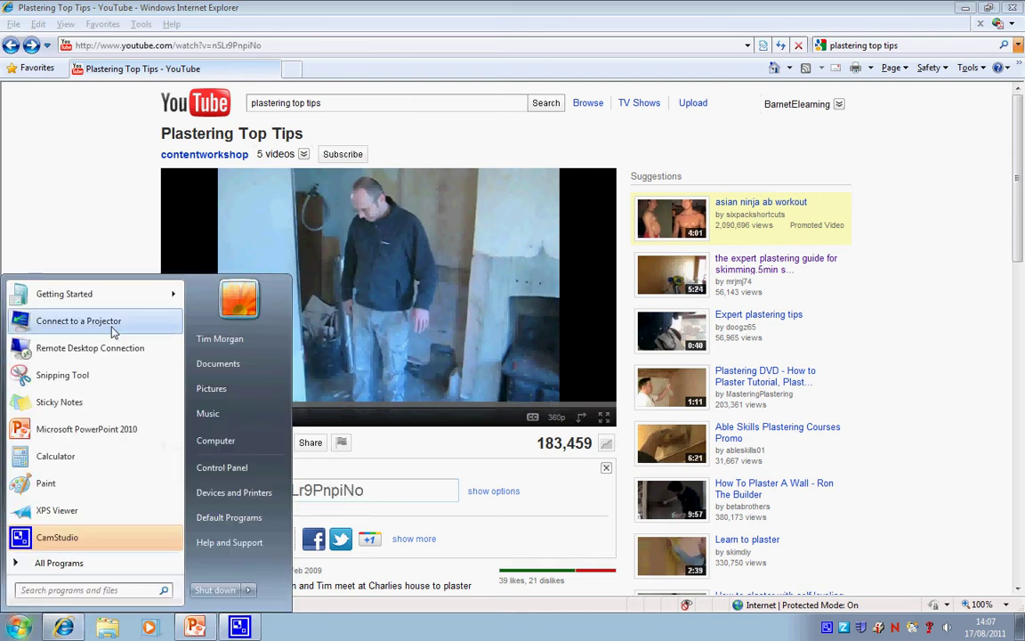
left_click(91, 377)
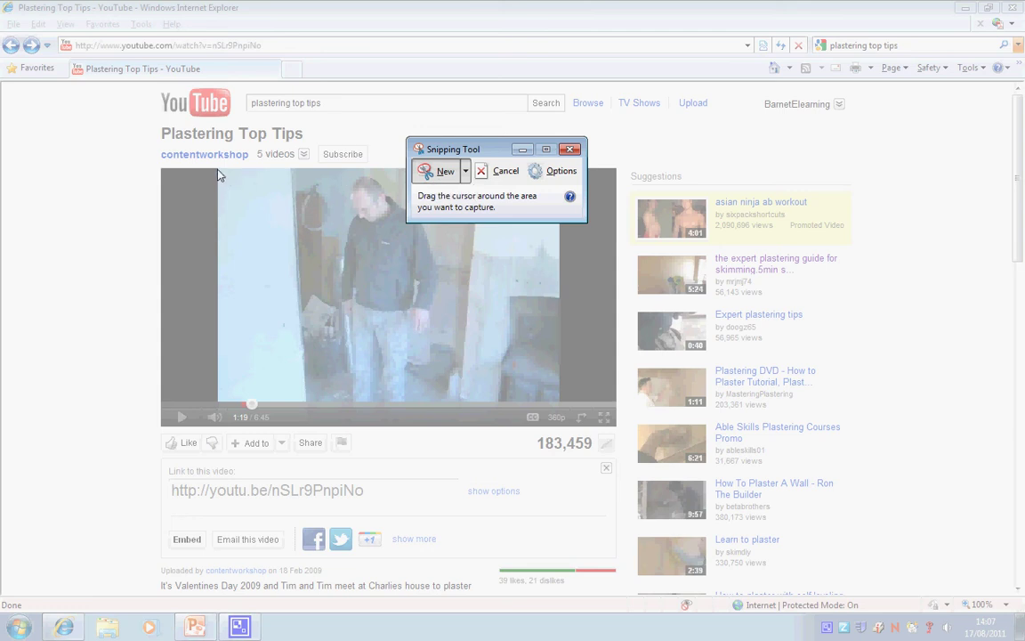
left_click_drag(218, 171, 561, 405)
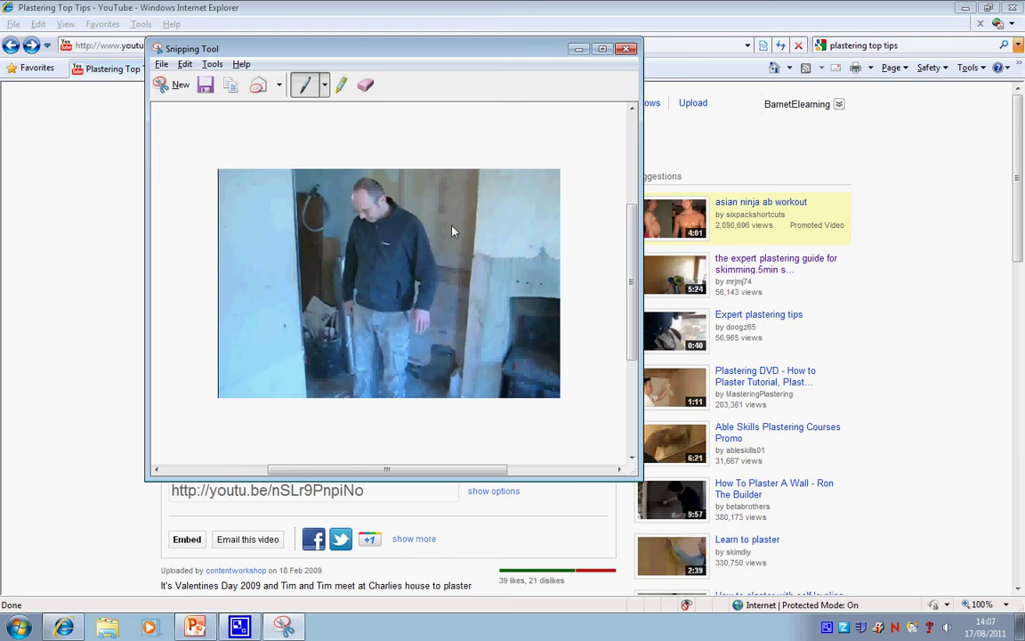
Step: Copy the snipped image to the clipboard and return to PowerPoint
left_click(184, 65)
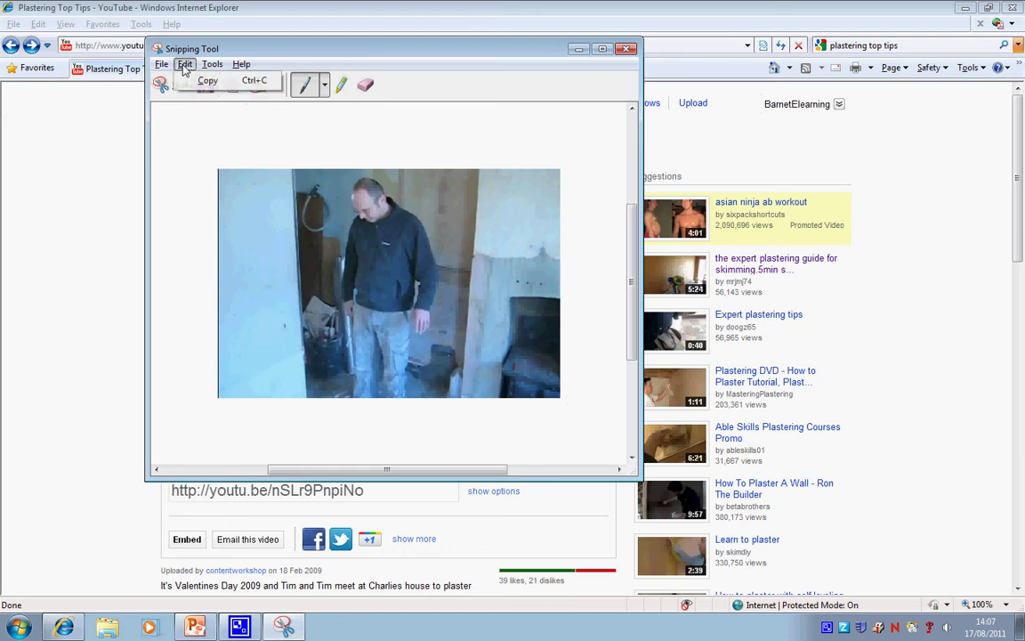
left_click(203, 81)
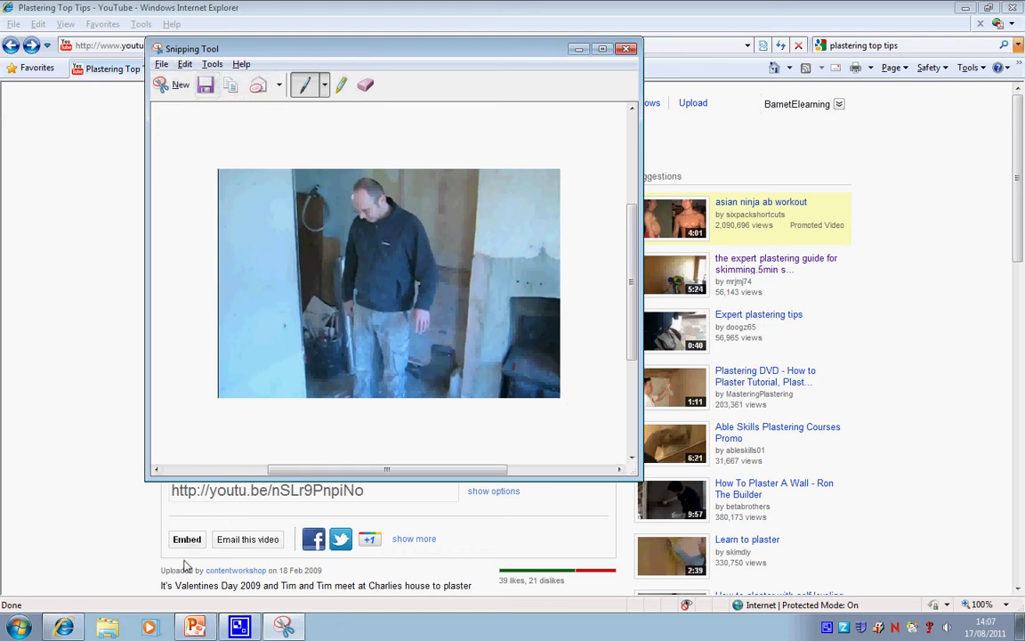
left_click(195, 627)
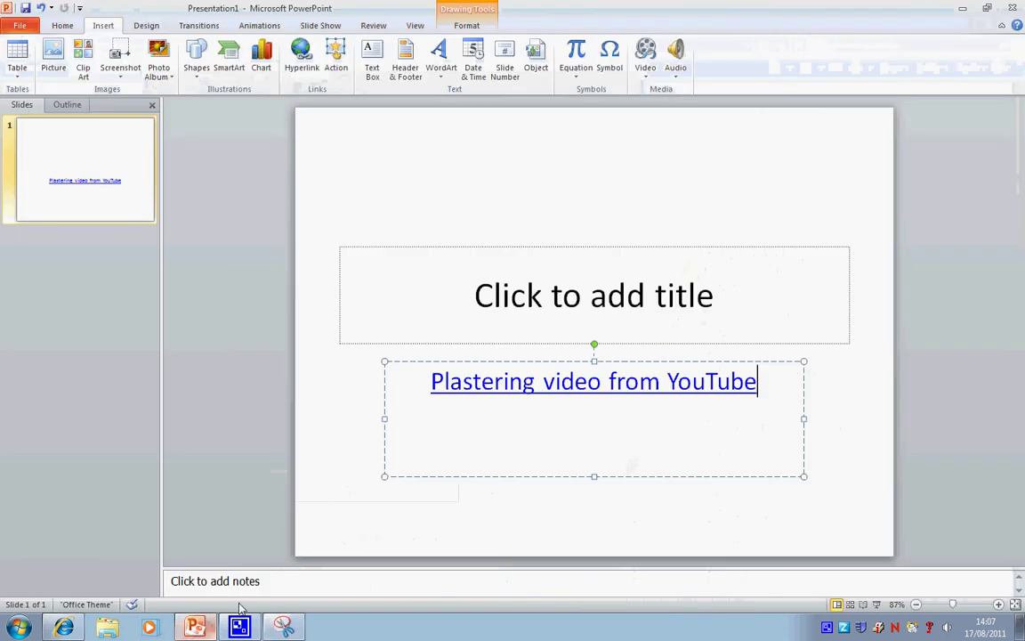
Step: Paste the screenshot as a picture above the link and delete the empty title placeholder
right_click(464, 195)
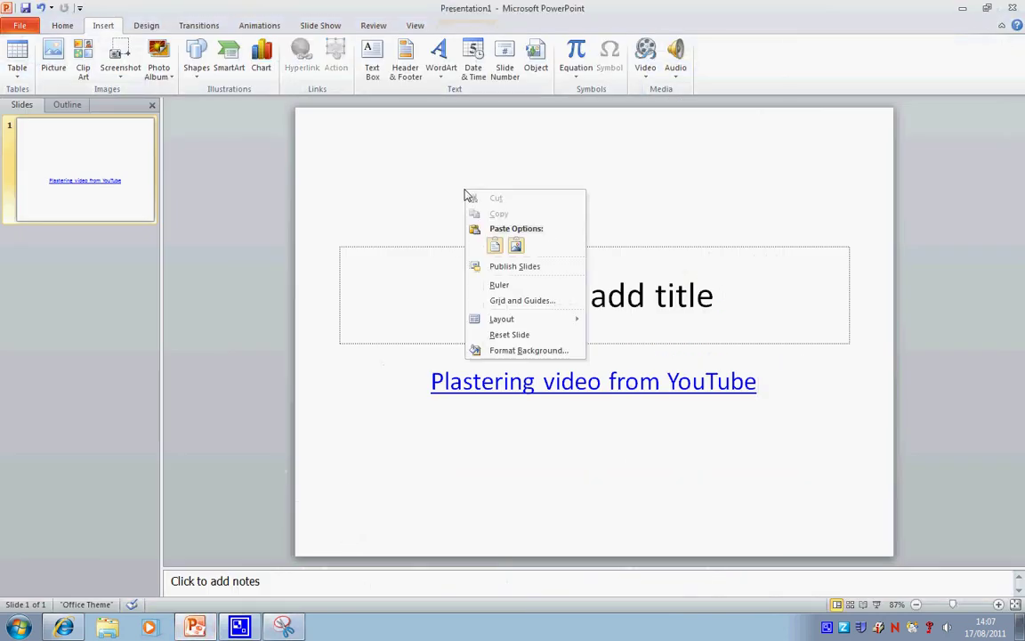
left_click(515, 246)
left_click_drag(622, 367, 610, 293)
left_click(794, 366)
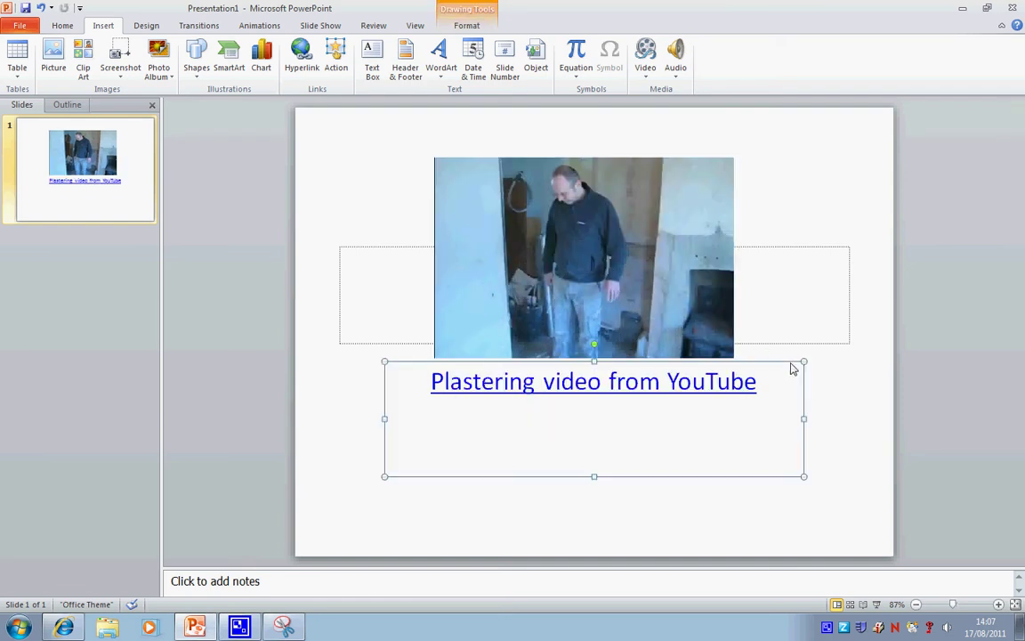
left_click(783, 254)
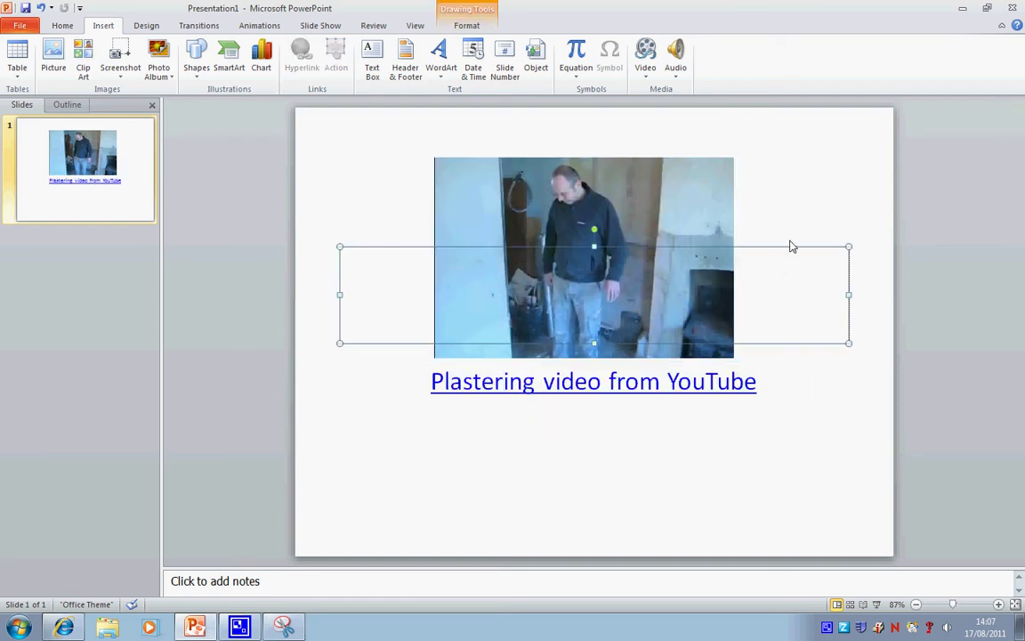
key("Delete")
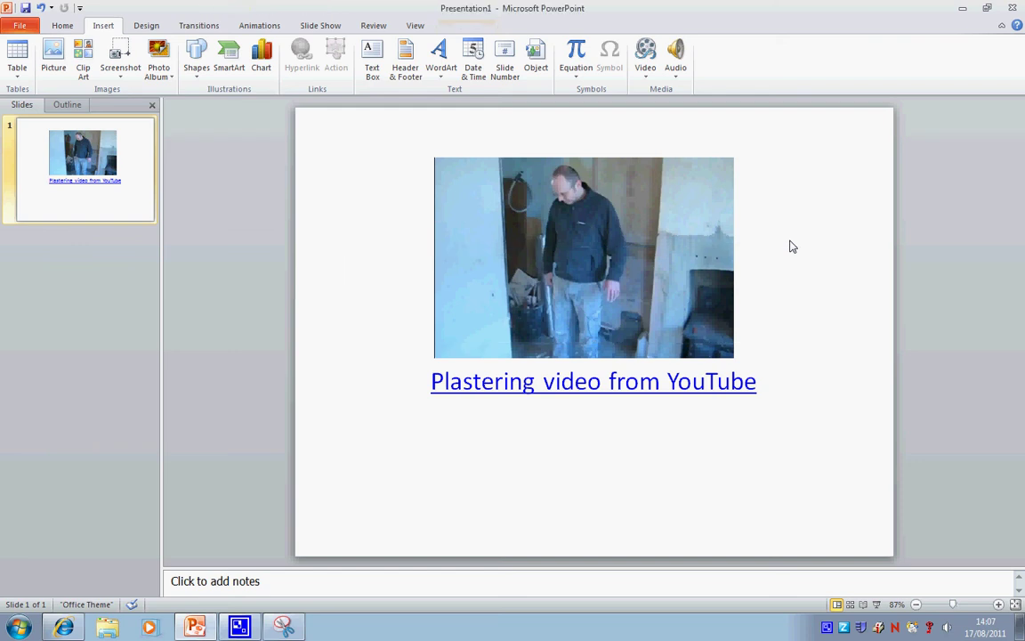
Step: Move the link text down and place the picture directly above it
left_click(618, 396)
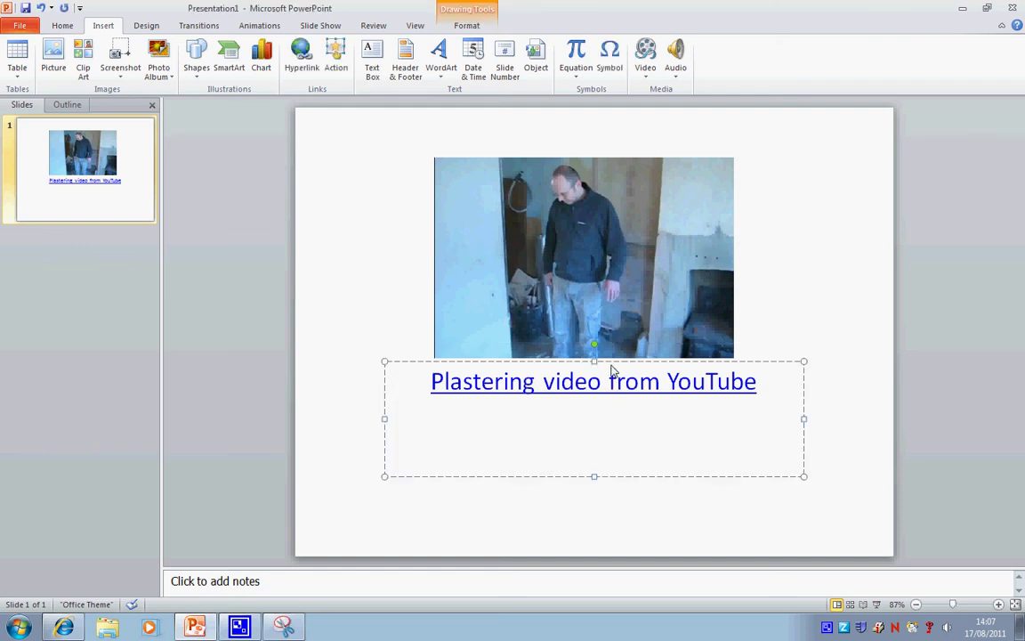
left_click_drag(608, 365, 608, 396)
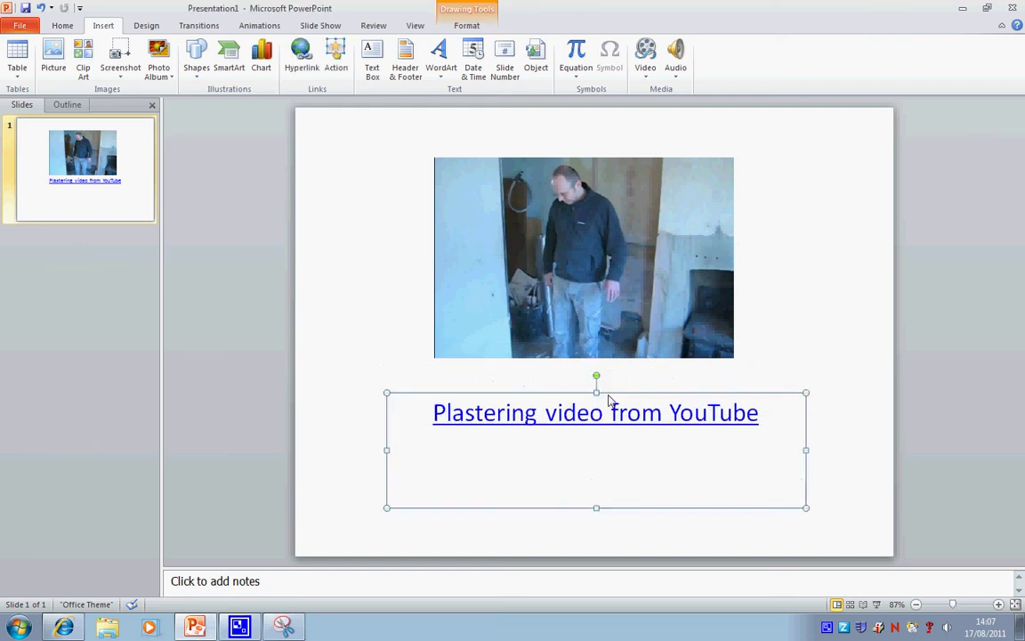
left_click(615, 262)
left_click_drag(614, 261, 619, 286)
left_click(785, 292)
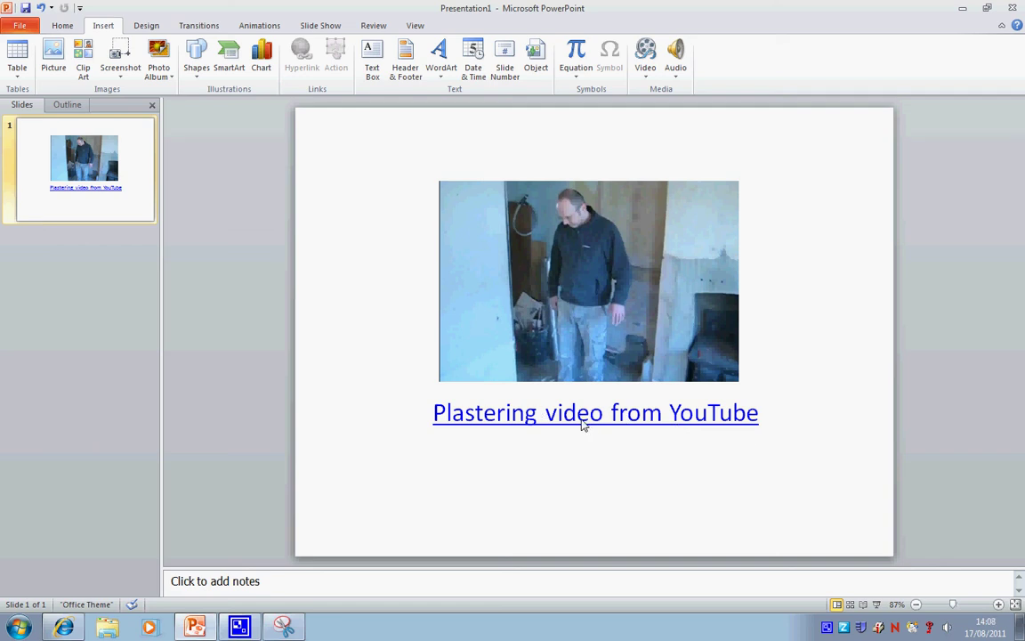
Step: Start the slide show from the status bar
left_click(877, 605)
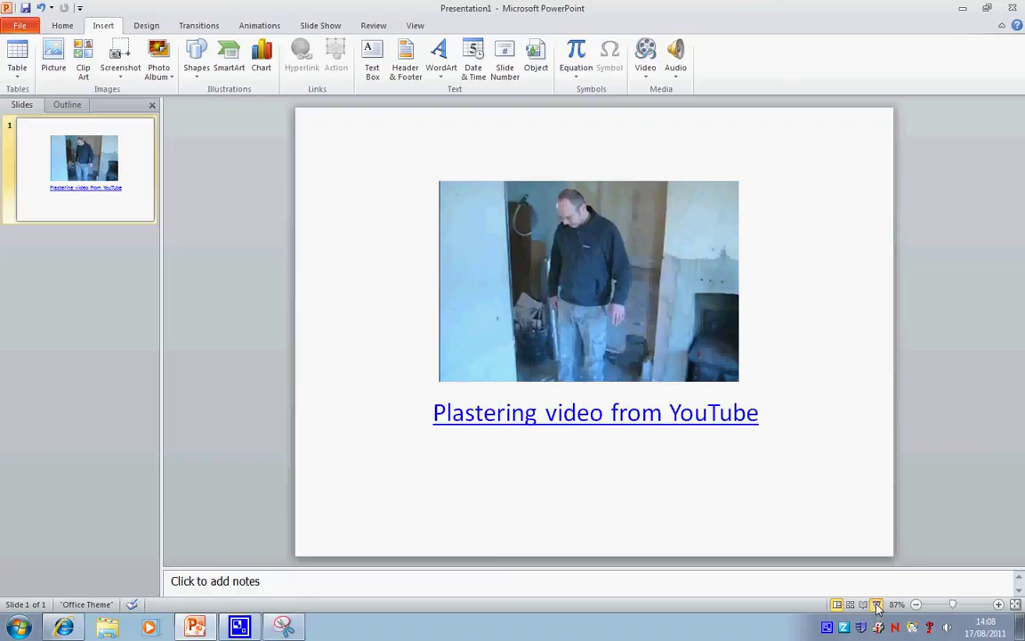